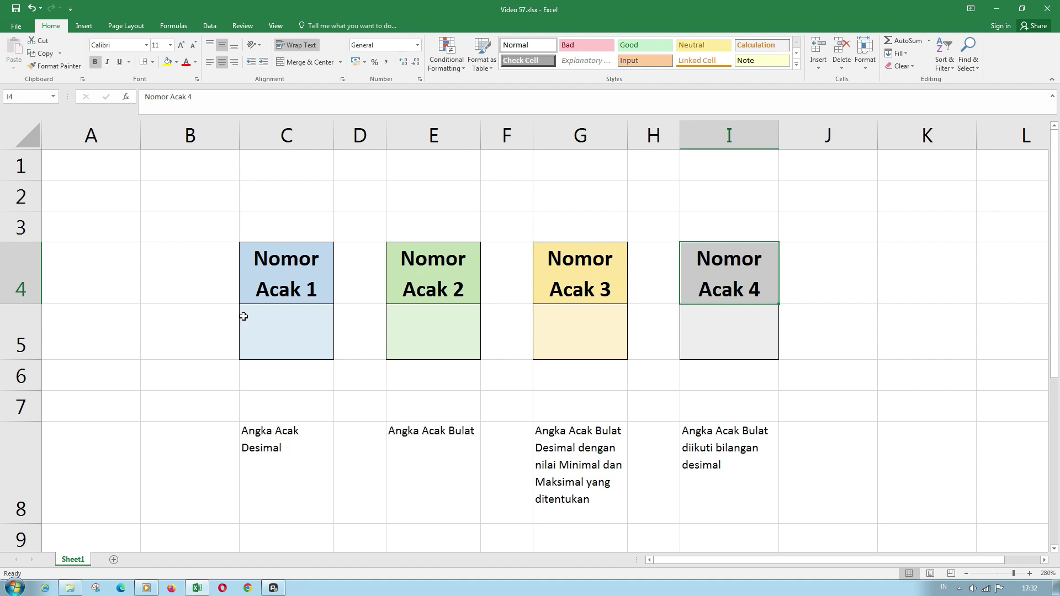
Examine each of the four Nomor Acak headings together with its description in row 8
drag(284, 265, 311, 464)
drag(447, 259, 462, 464)
drag(595, 268, 587, 469)
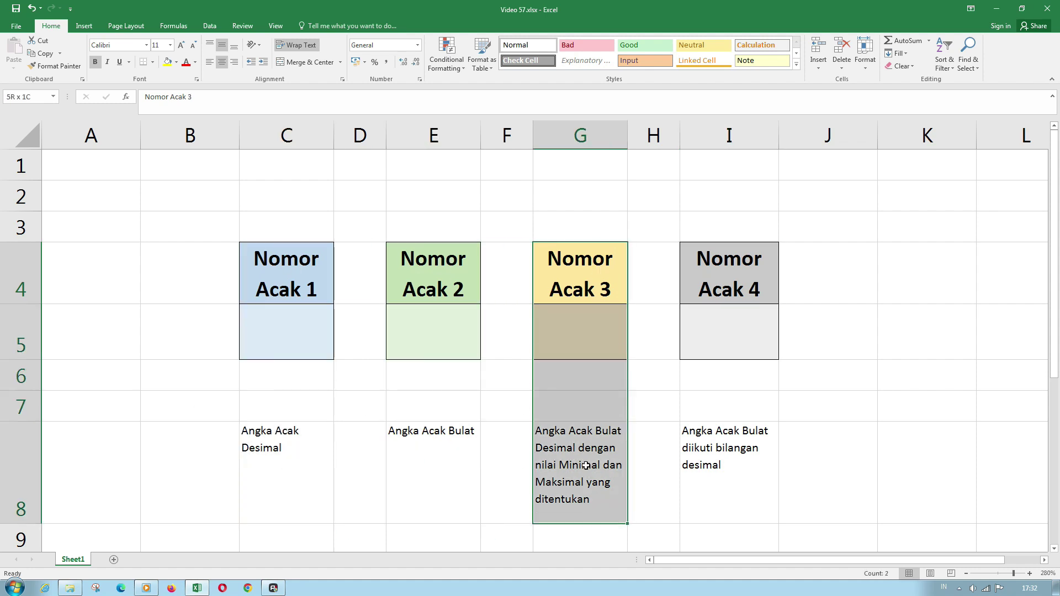
drag(718, 265, 723, 474)
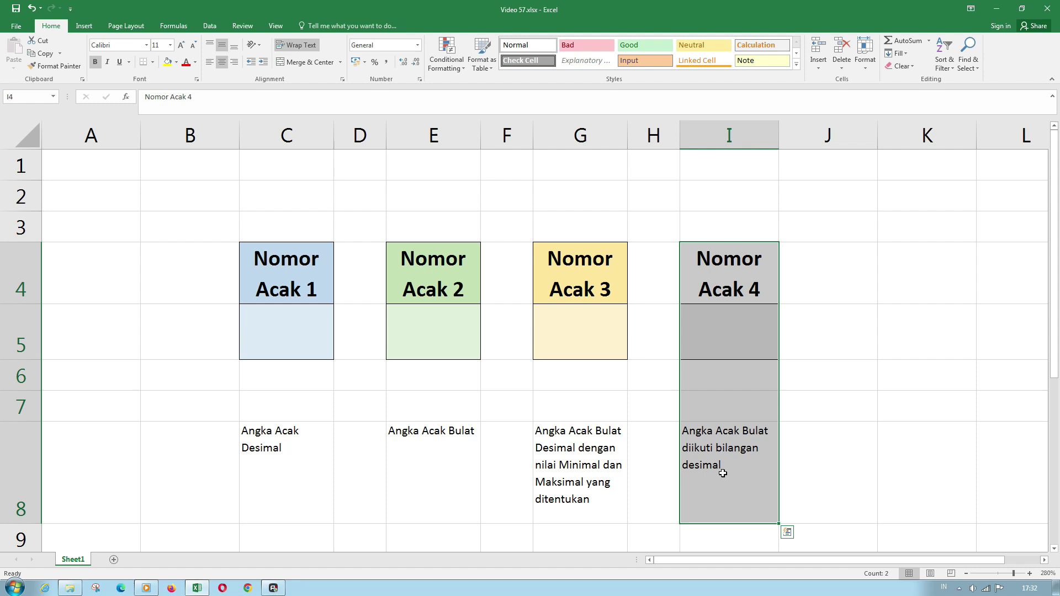
click(317, 402)
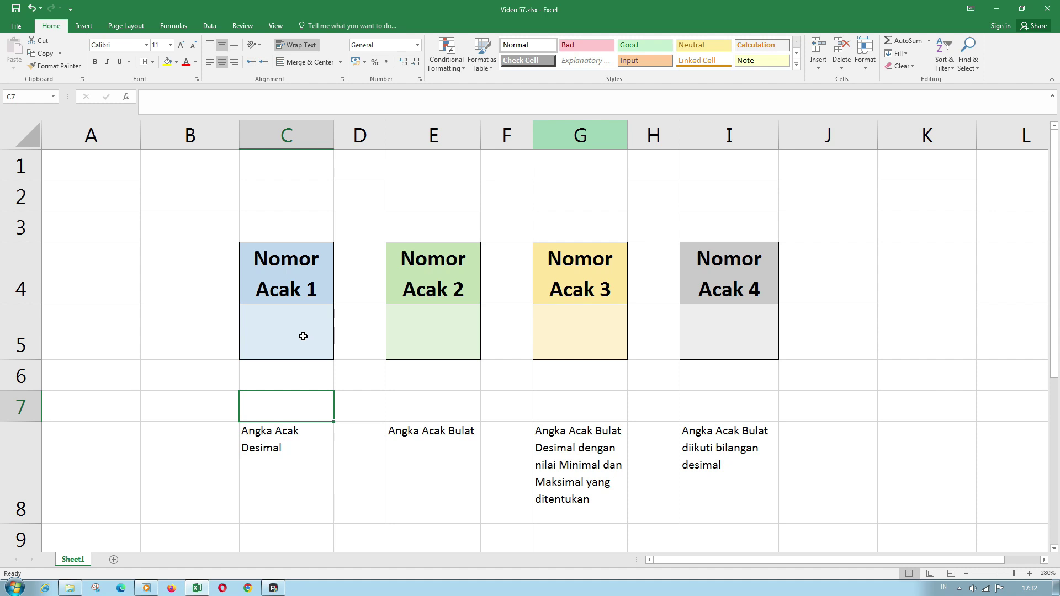
Enter the formula =RAND() in cell C5 under Nomor Acak 1 to generate a random decimal
click(303, 337)
key(ctrl+b)
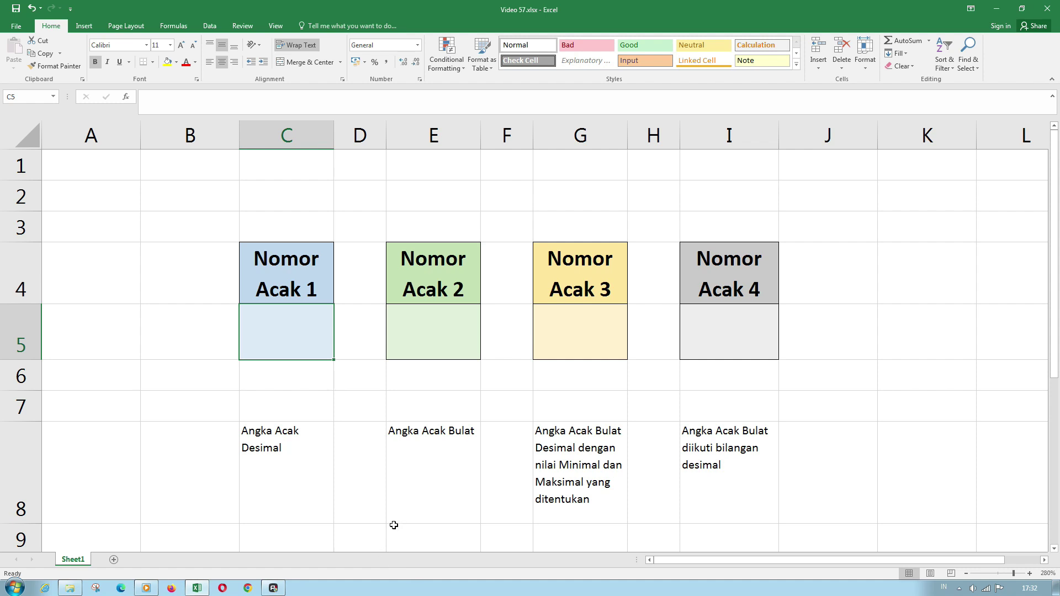
text(=rsnf)
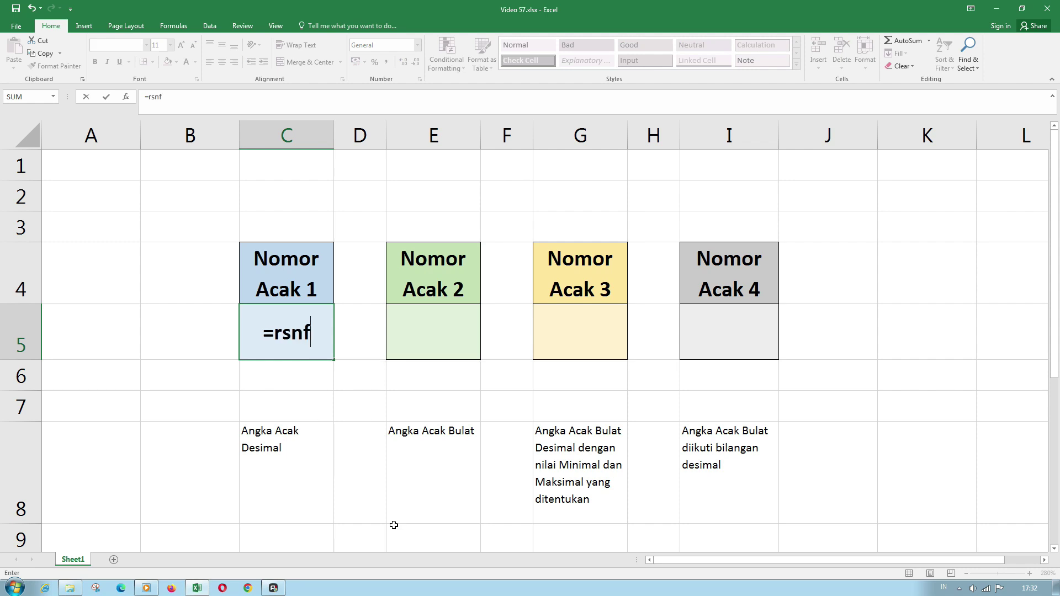
key(BackSpace)
key(BackSpace)
key(BackSpace)
text(and()
key(Return)
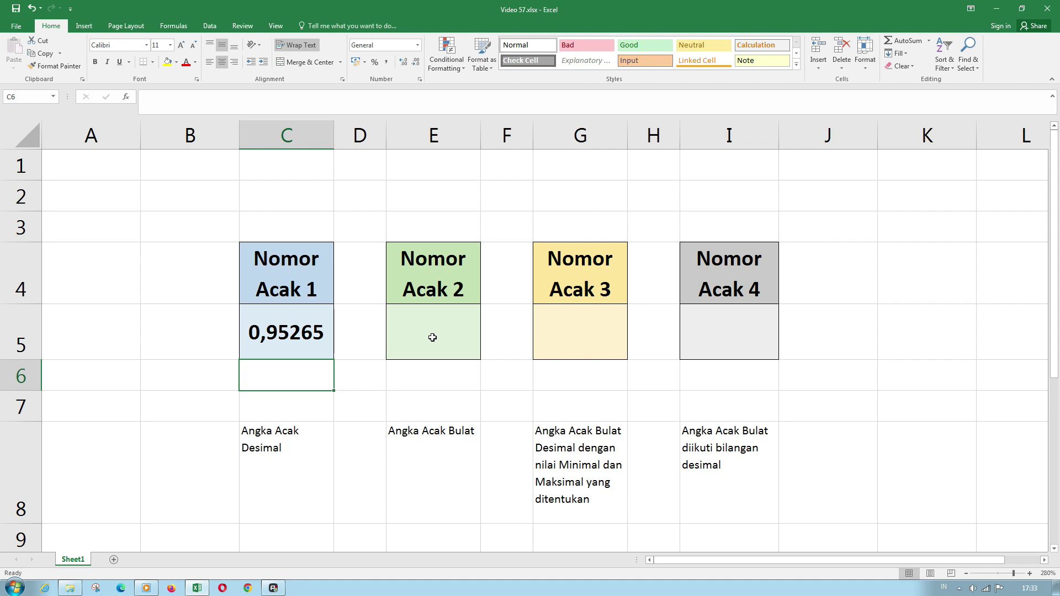
Enter =INT(RAND()*100) in cell E5 under Nomor Acak 2 to generate a random whole number
click(434, 338)
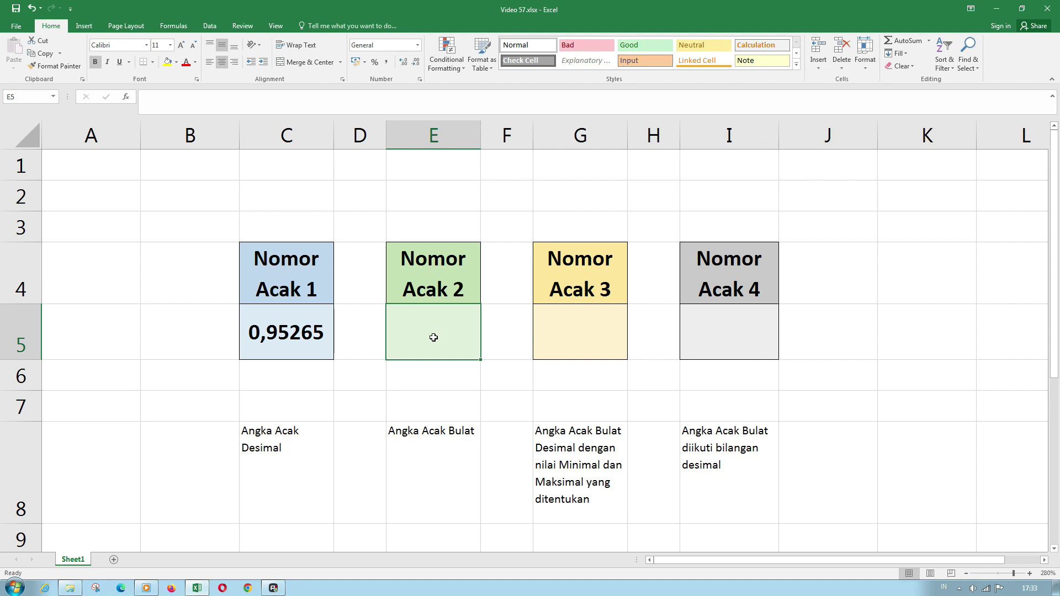
text(=)
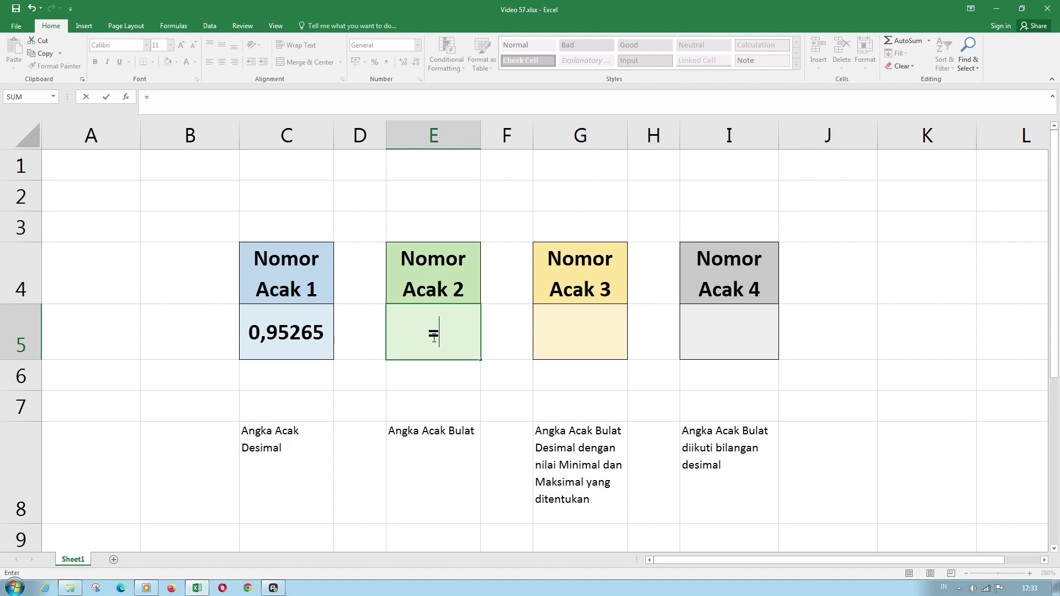
text(int()
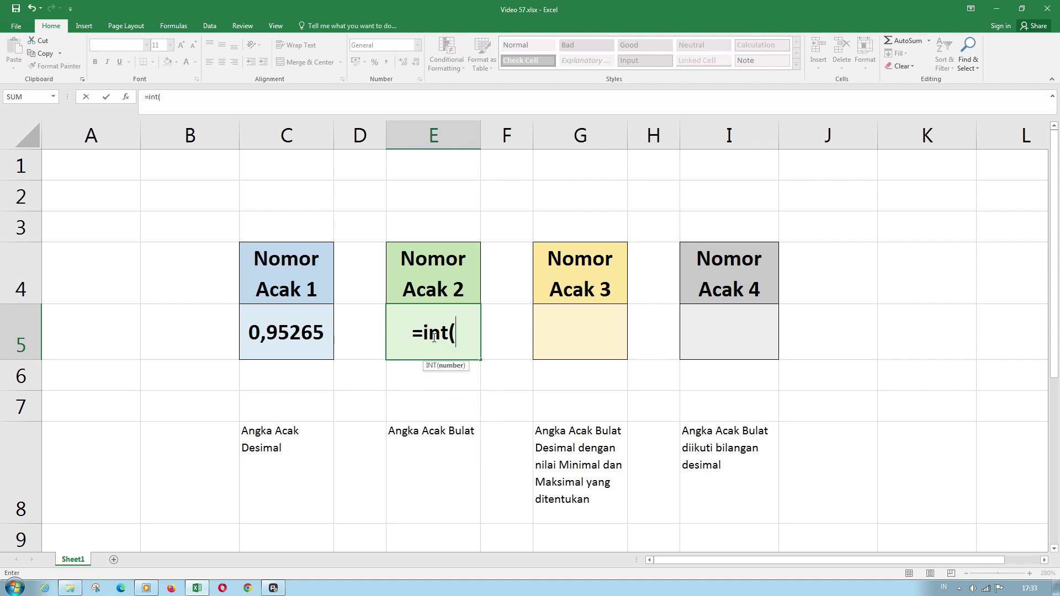
text(rand)
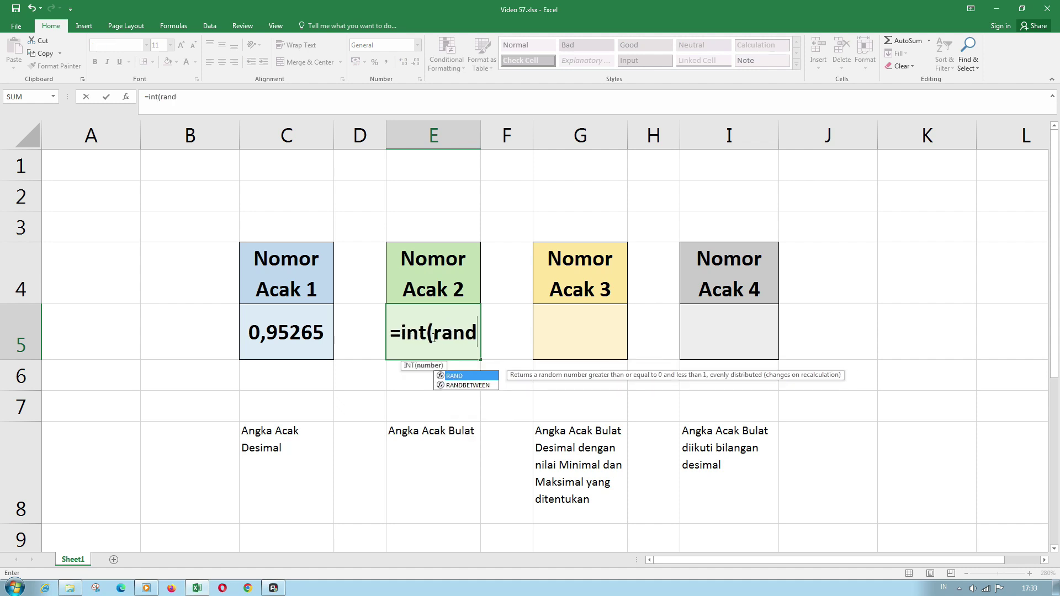
text(()*)
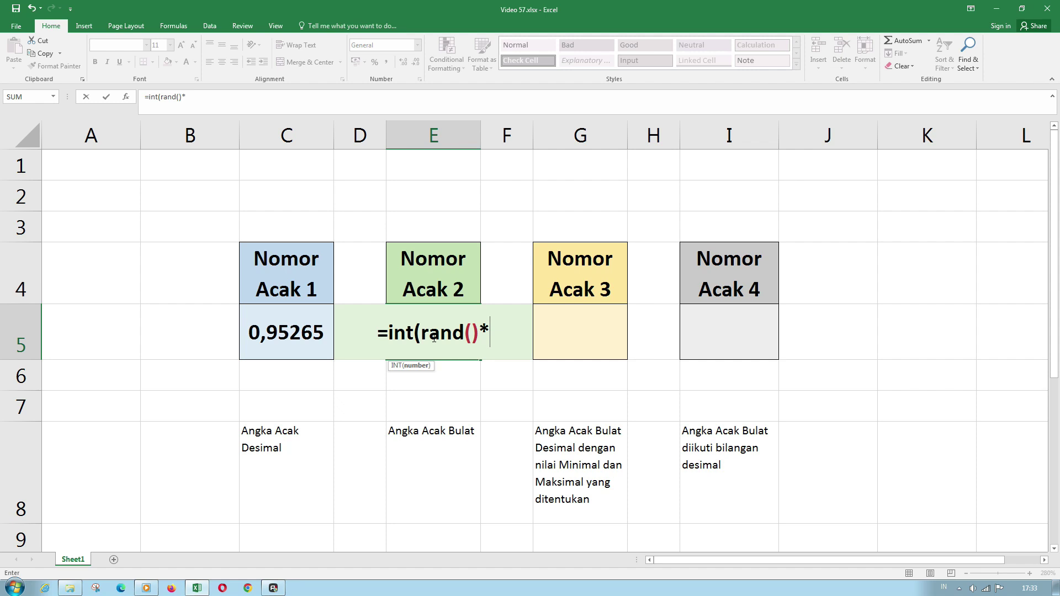
text(5)
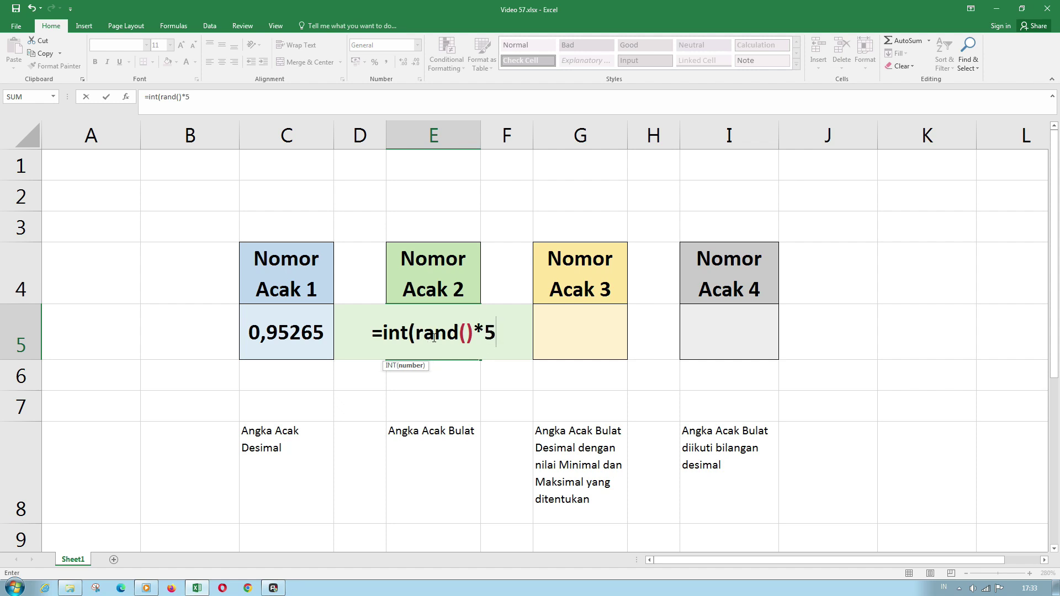
key(BackSpace)
text(100)
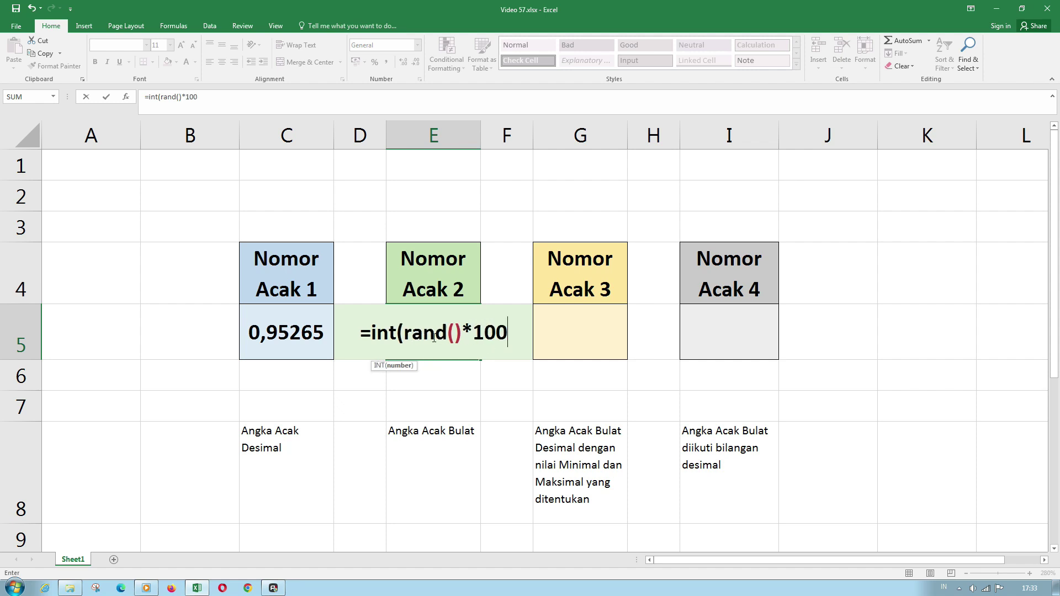
text())
key(Return)
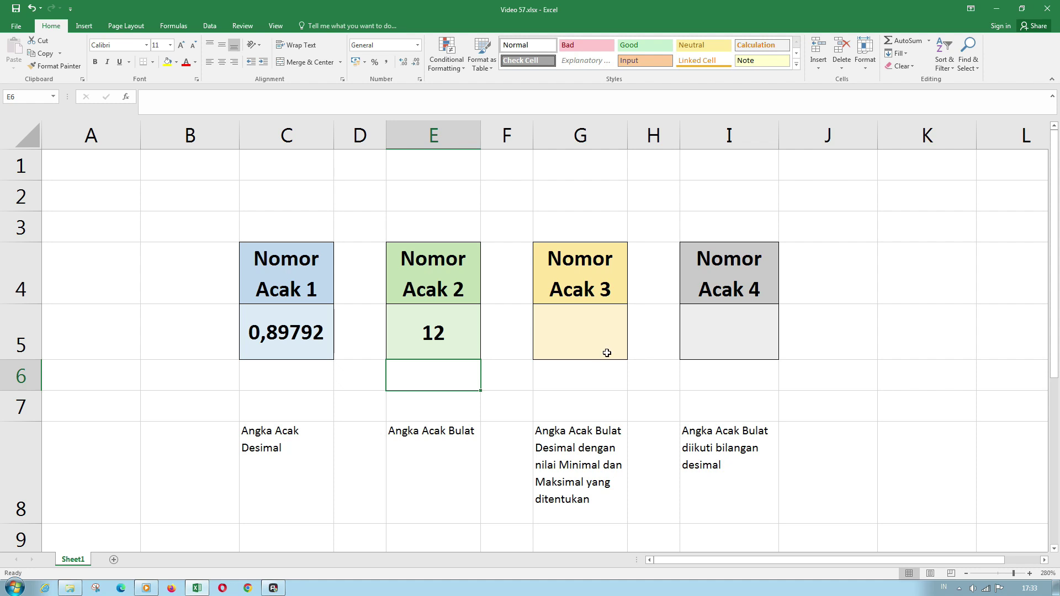
Review the INT and RAND formula in cell E5 without changing it
click(606, 354)
click(427, 333)
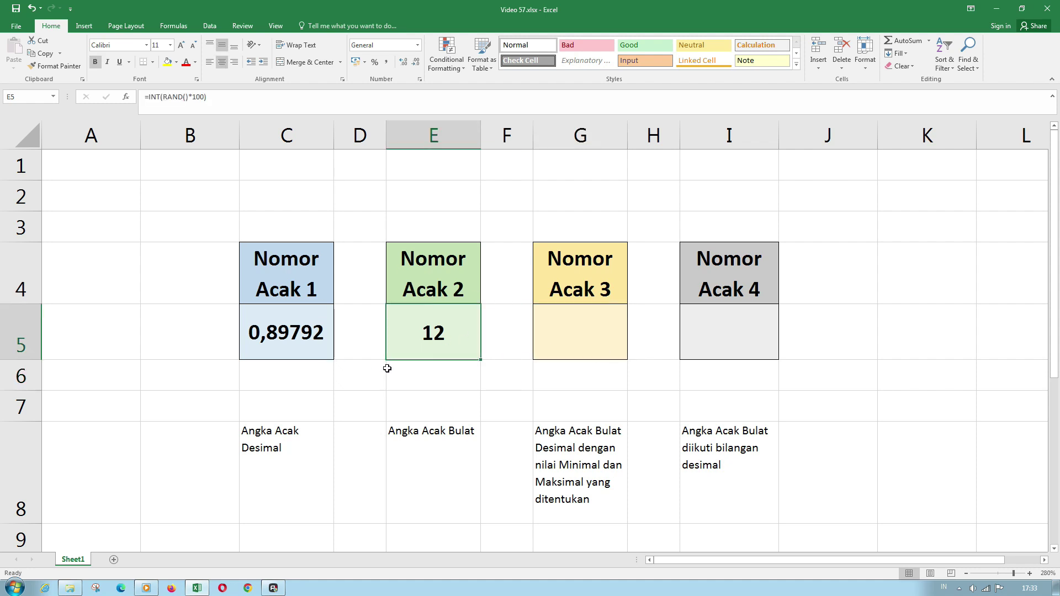
click(192, 96)
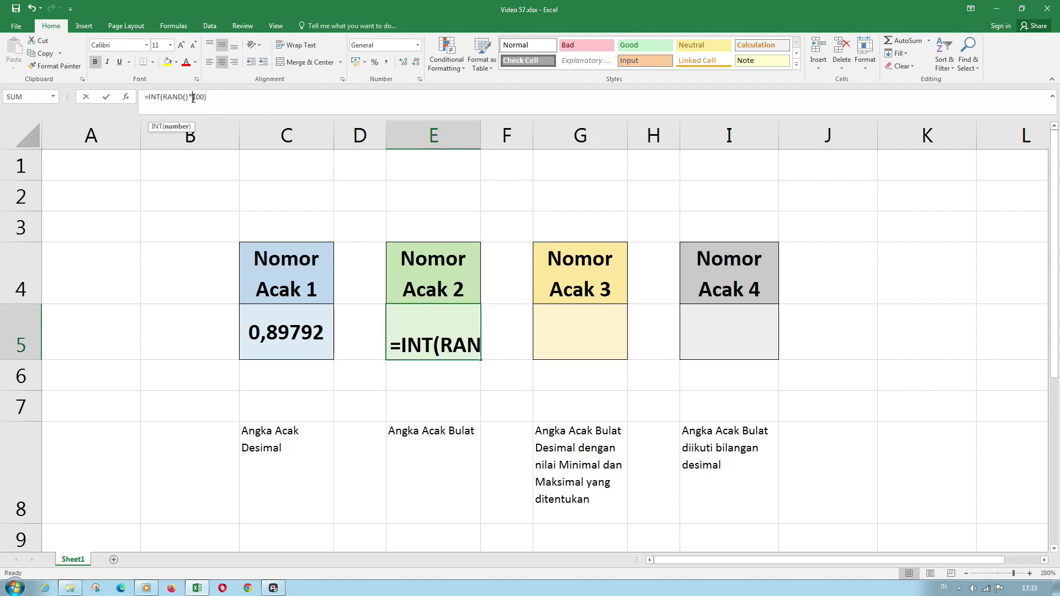
key(Escape)
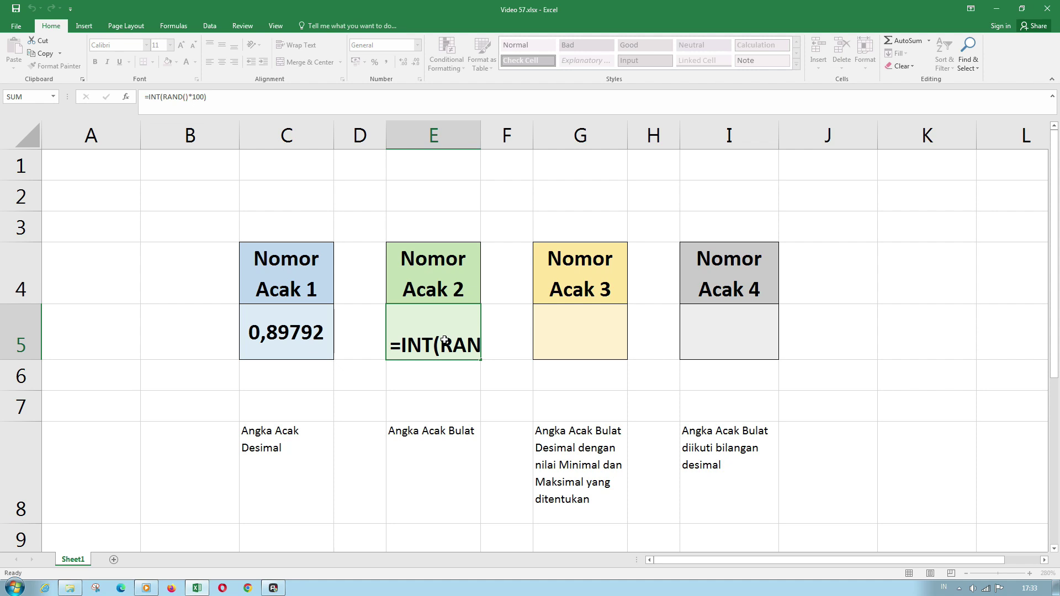
double_click(445, 338)
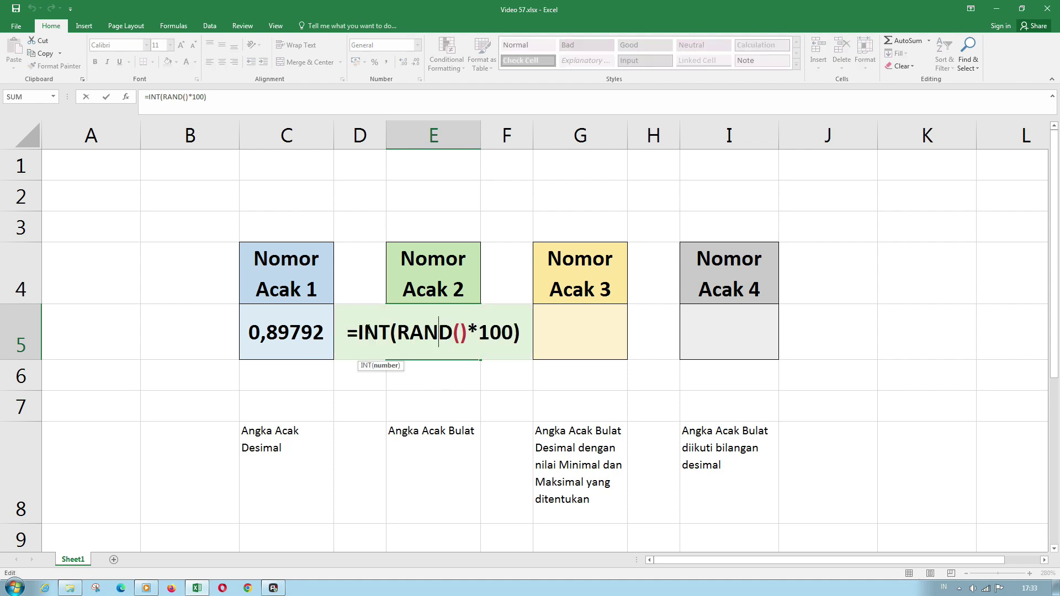
key(ctrl+Return)
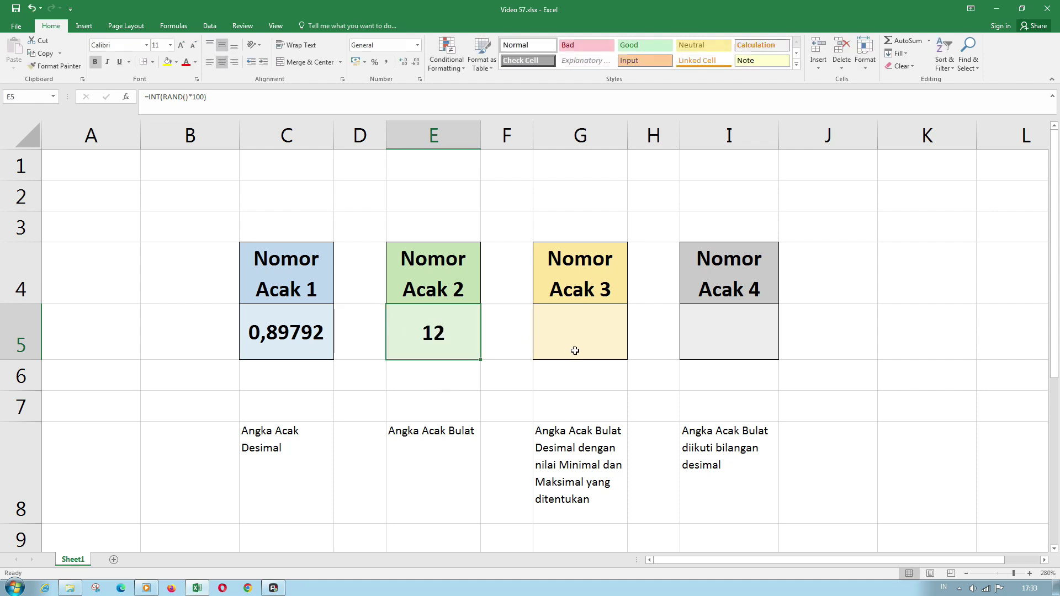
Note the range 50-100 in cell G6 below the Nomor Acak 3 result cell
click(600, 333)
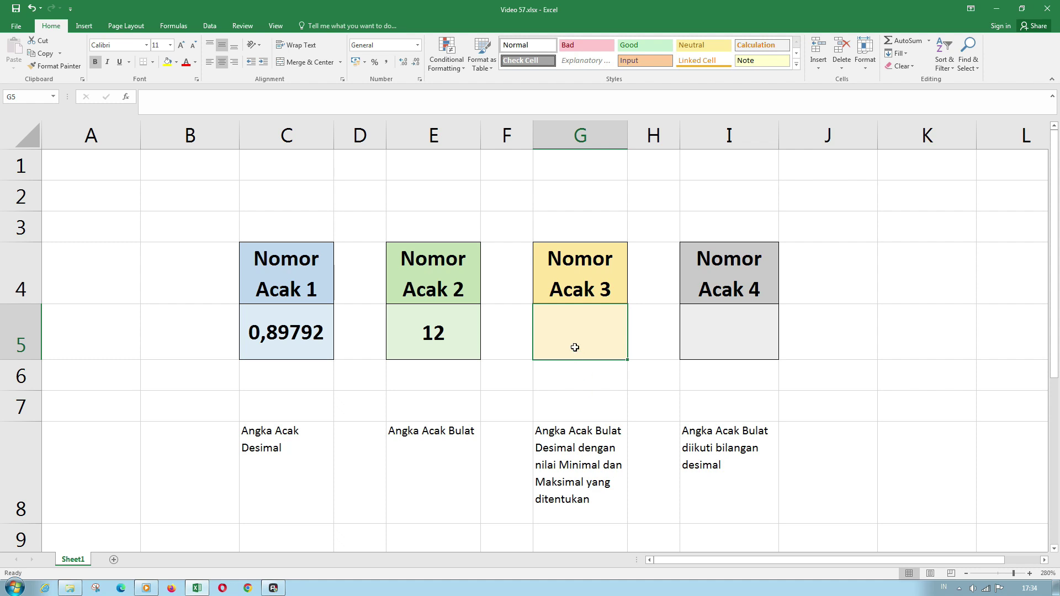
click(566, 386)
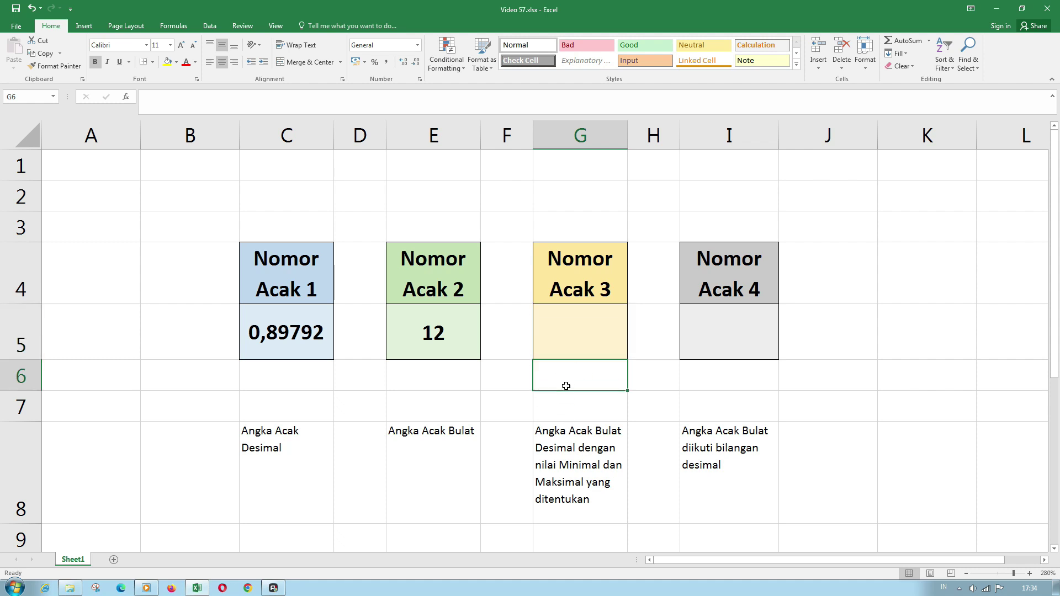
text(50)
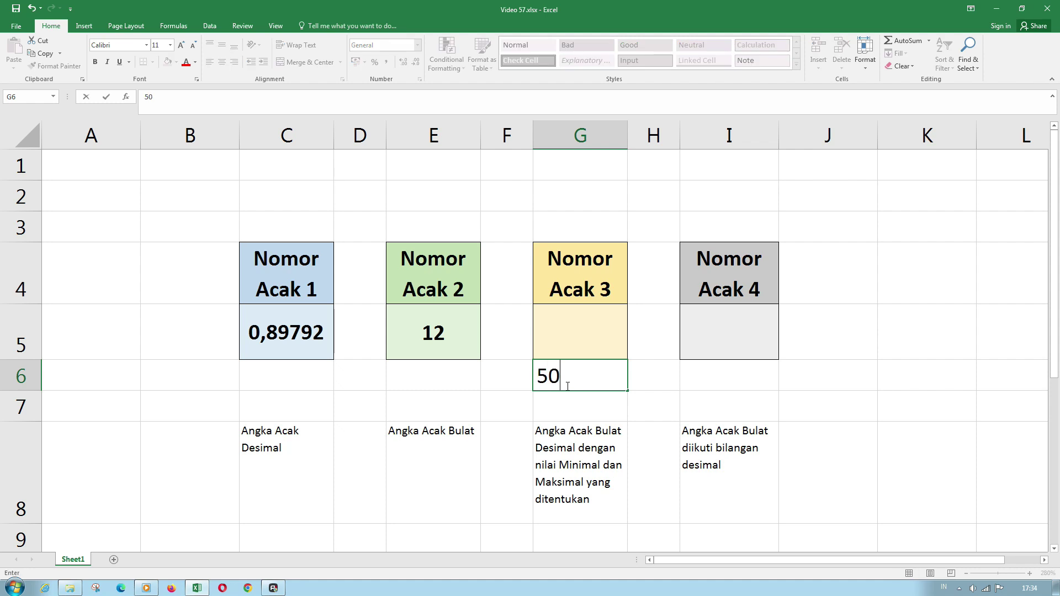
text(-100)
key(Return)
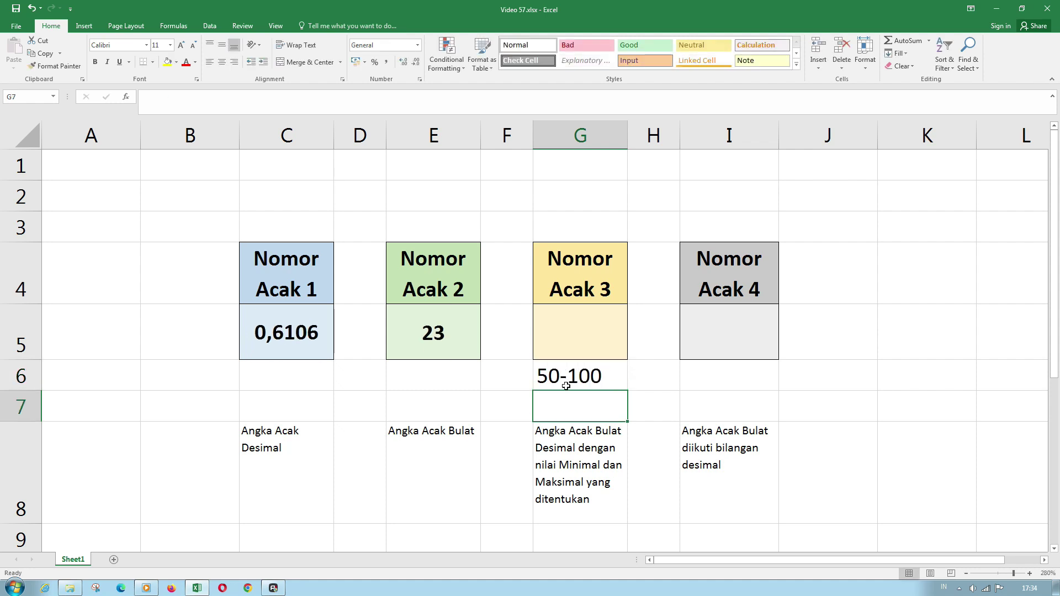
Enter =RANDBETWEEN(50;100) in cell G5 under Nomor Acak 3
key(Up)
key(Up)
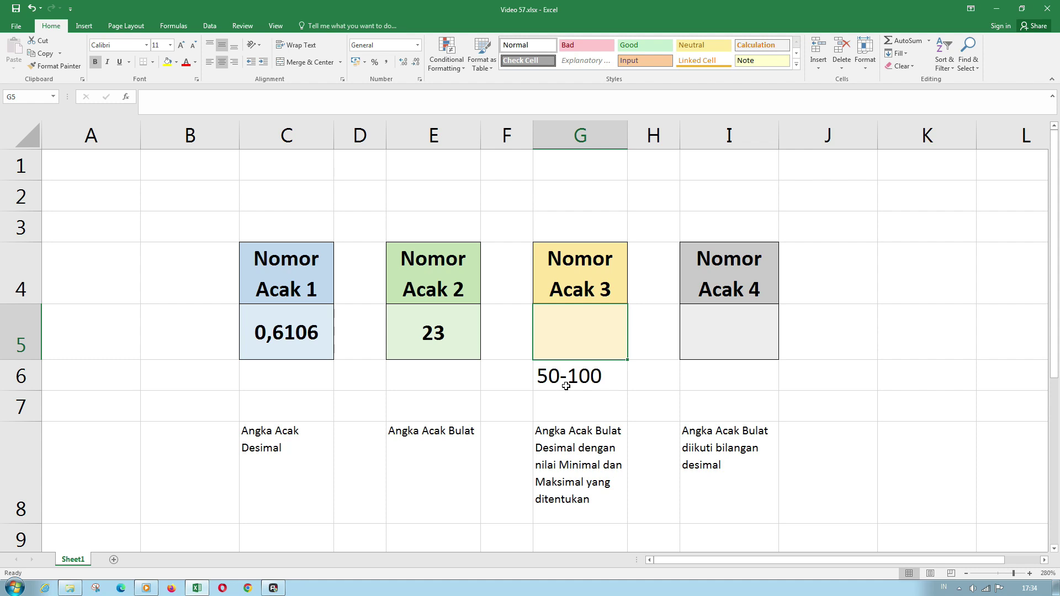
text(=rand)
key(Down)
key(Tab)
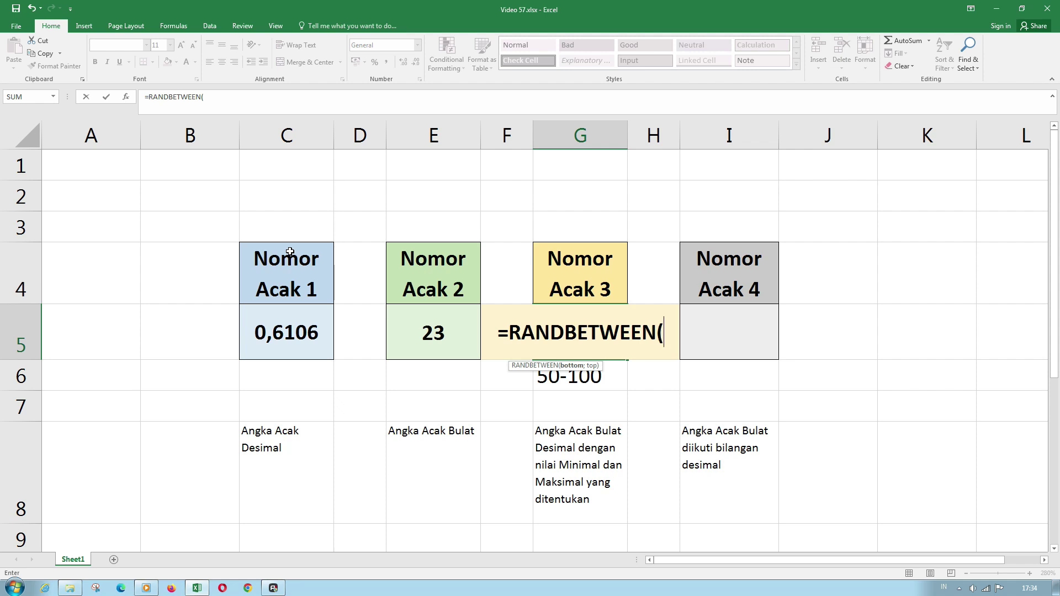
text(5)
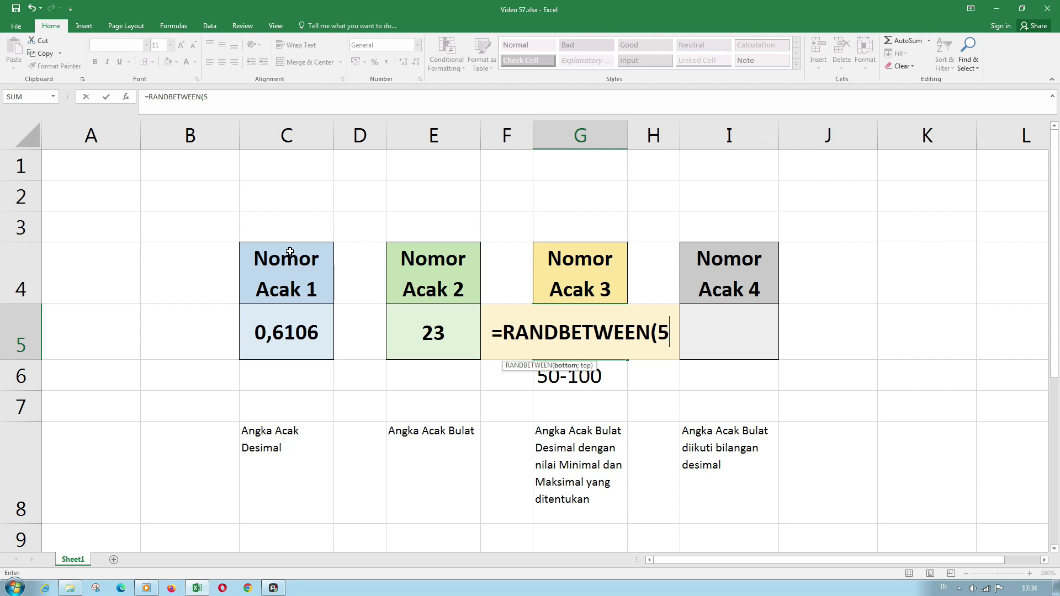
text(0;)
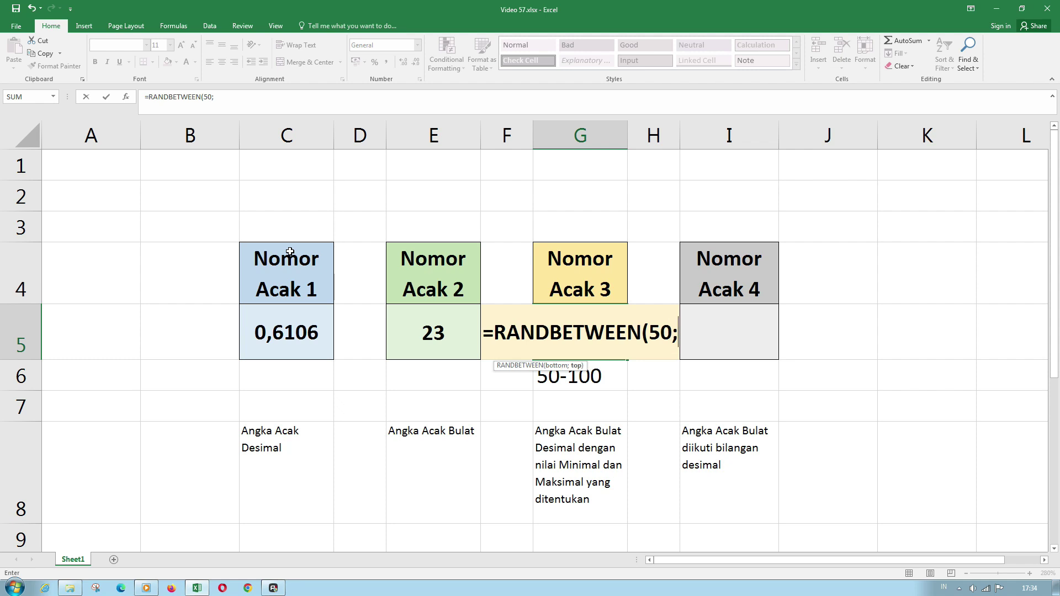
text(100)
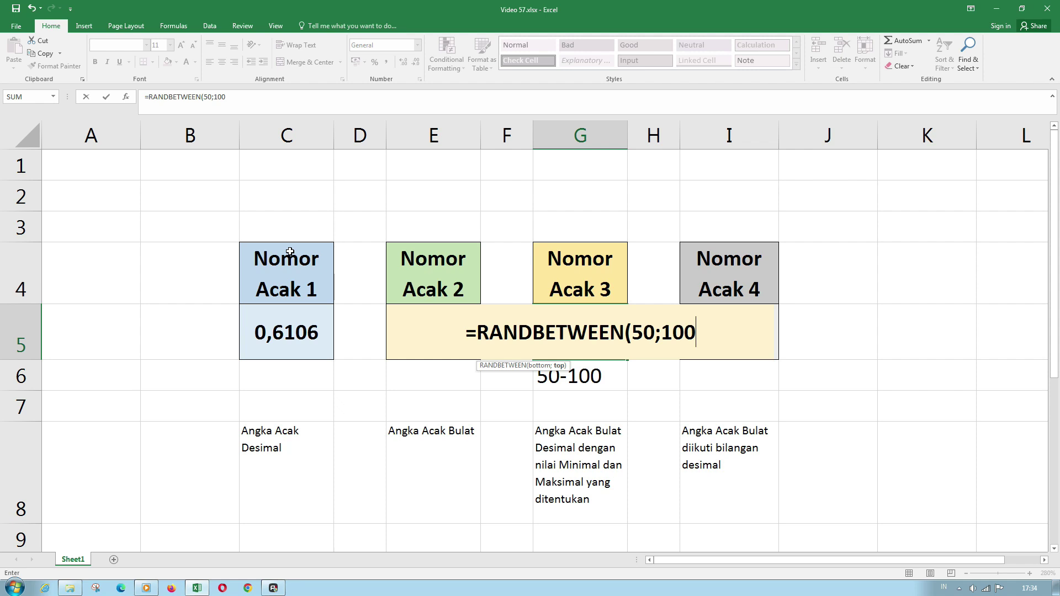
key(Return)
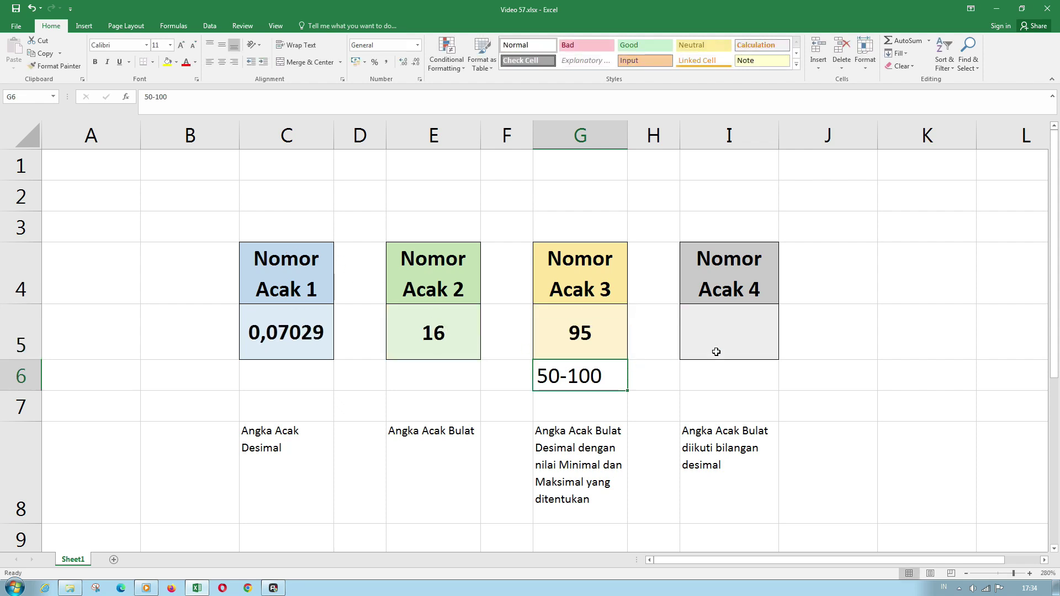
Examine the bottom and top arguments of the RANDBETWEEN formula in cell G5, keeping the formula as it is
double_click(604, 347)
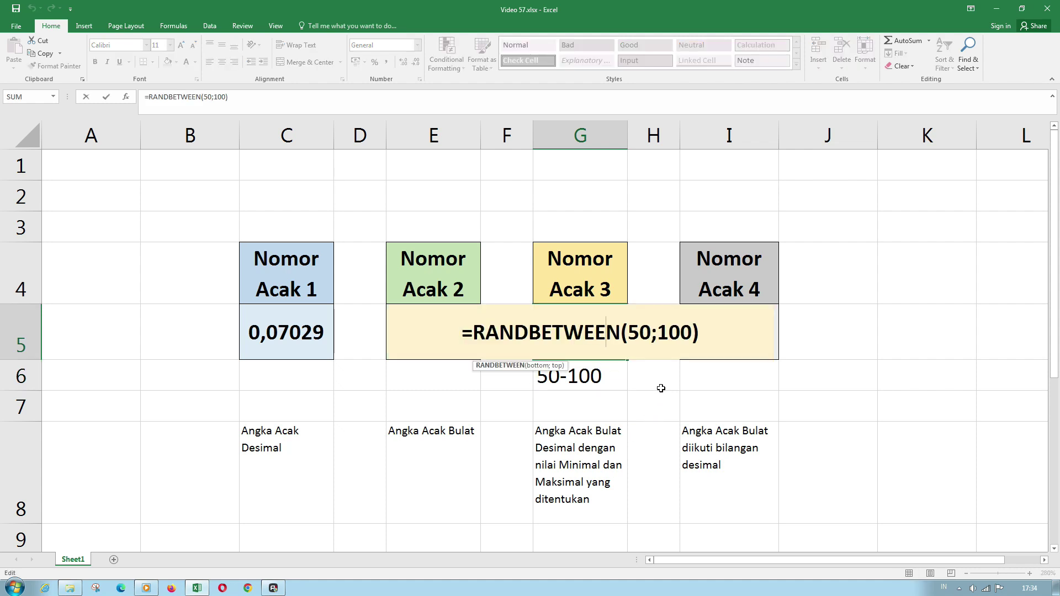
click(640, 332)
click(669, 331)
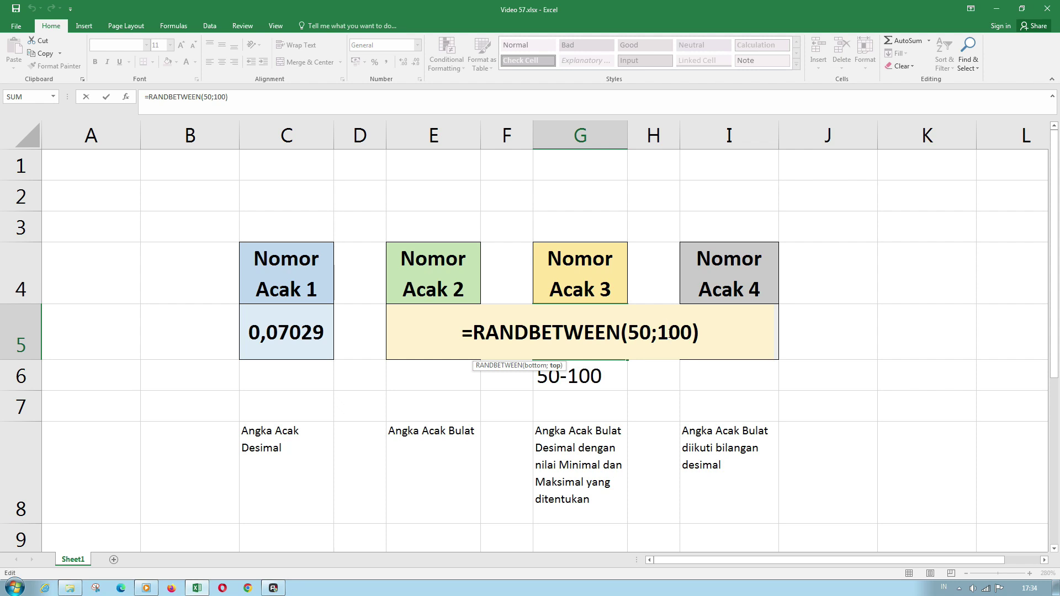
click(636, 338)
click(543, 368)
click(554, 366)
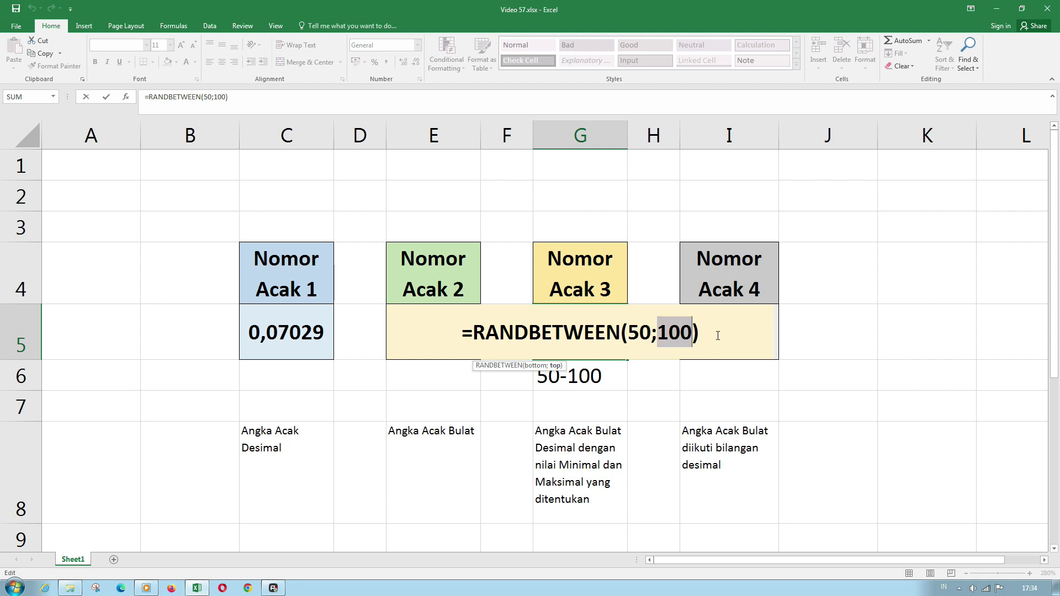
click(633, 332)
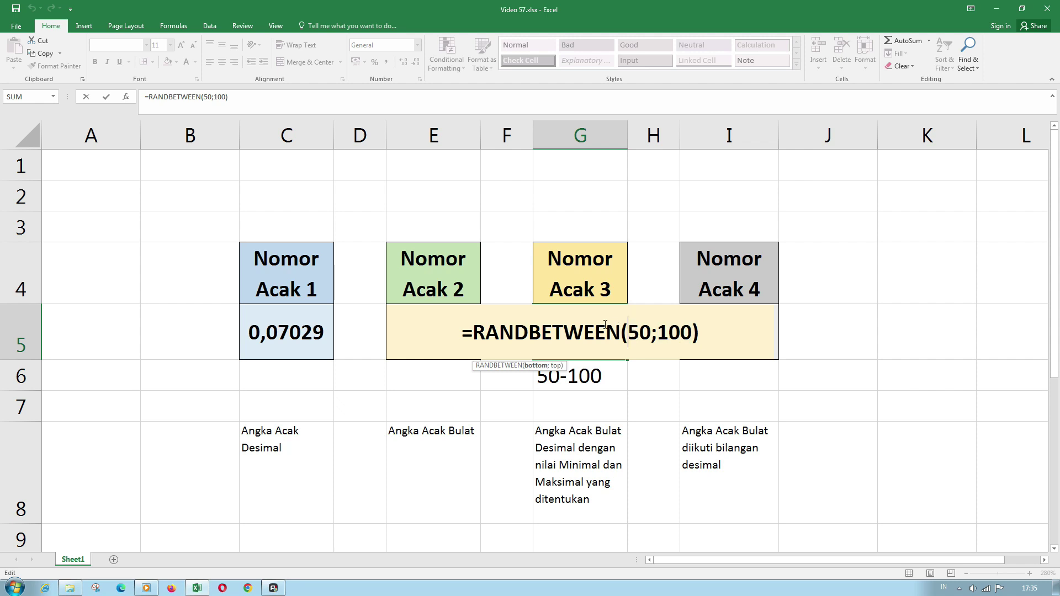
click(541, 366)
click(557, 365)
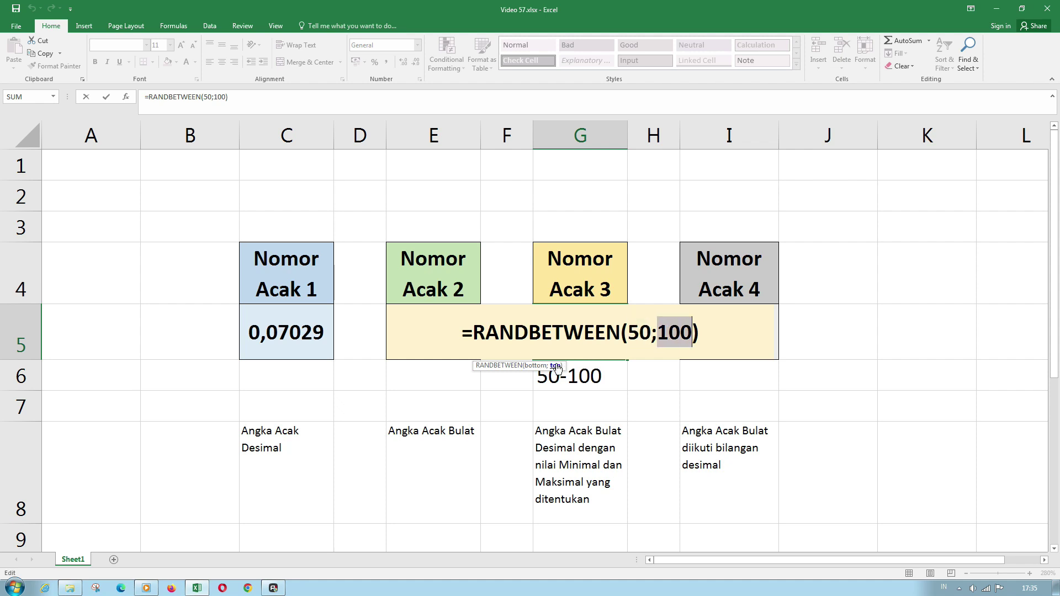
key(Return)
Enter =RANDBETWEEN(10;20)+RAND() in cell I5 under Nomor Acak 4
click(722, 335)
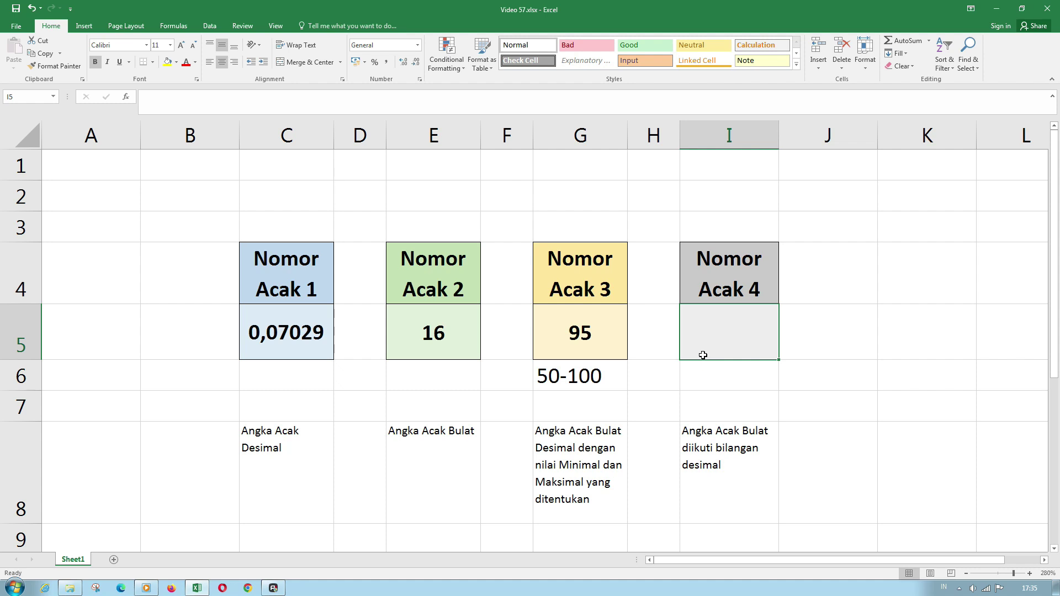
text(=rand)
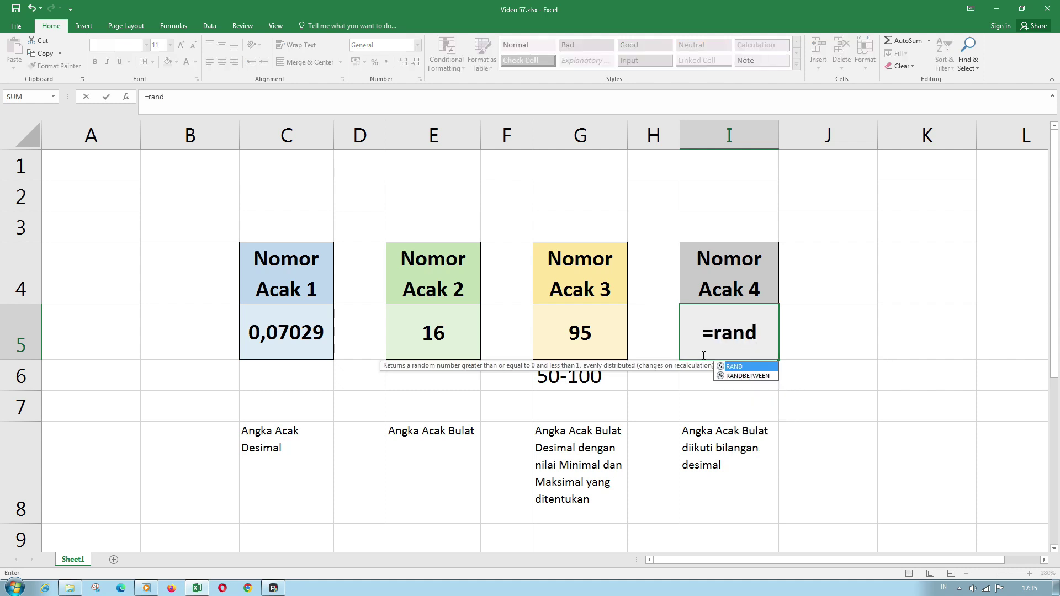
key(Down)
key(Tab)
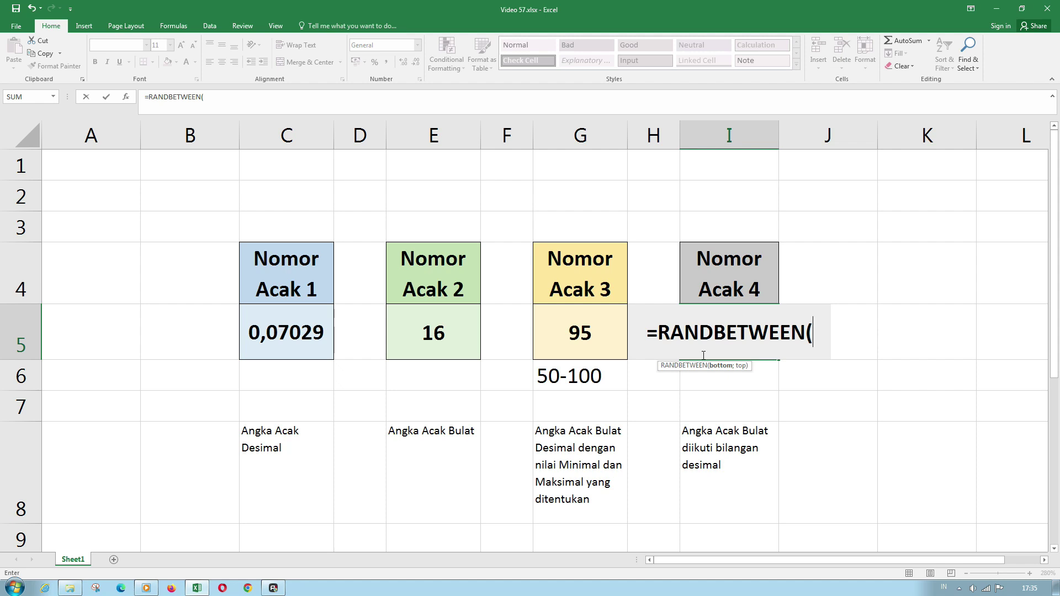
text(10)
text(;20)
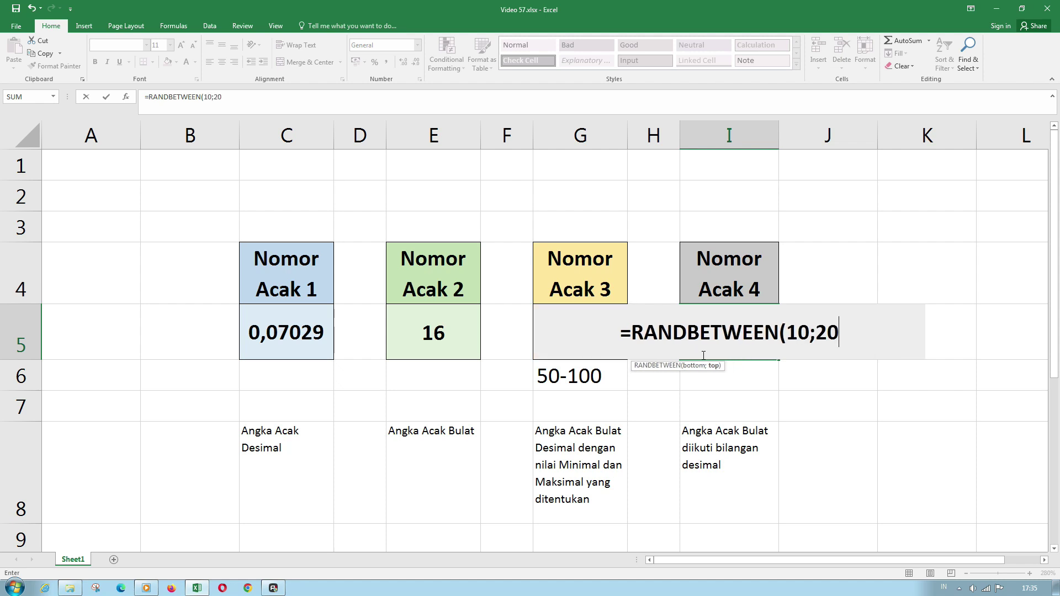
text()+)
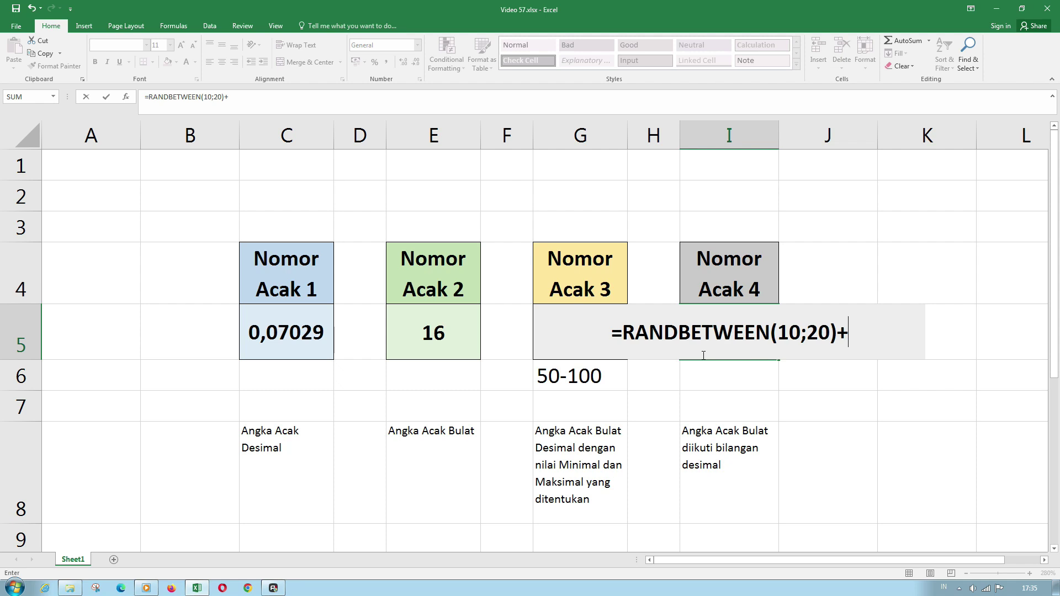
text(rand)
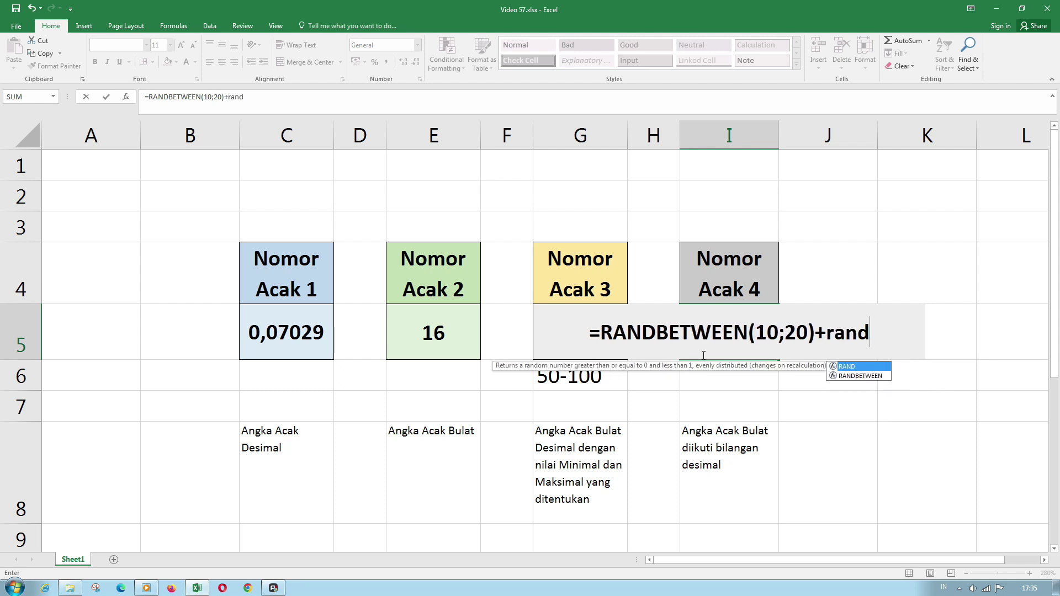
text(())
key(Return)
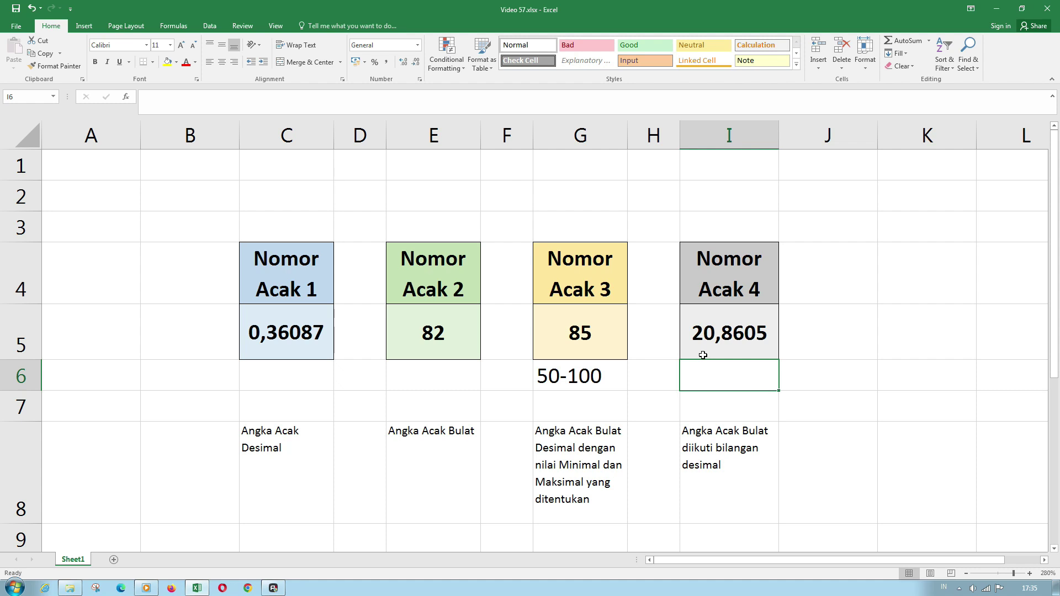
Delete the 50-100 range note from cell G6 below the Nomor Acak 3 result
key(Left)
key(Left)
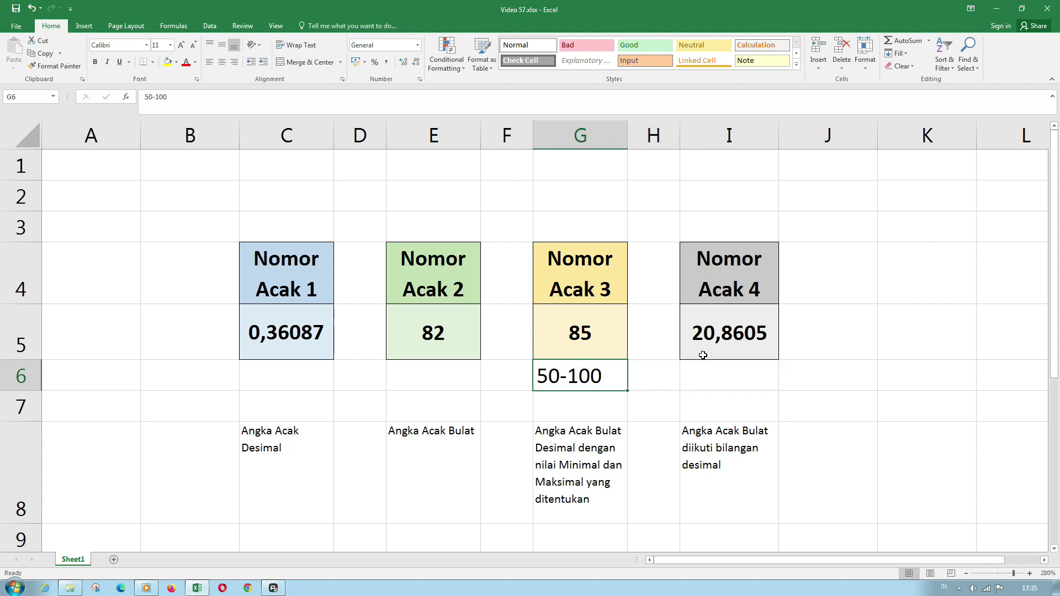
key(Delete)
key(Right)
key(Right)
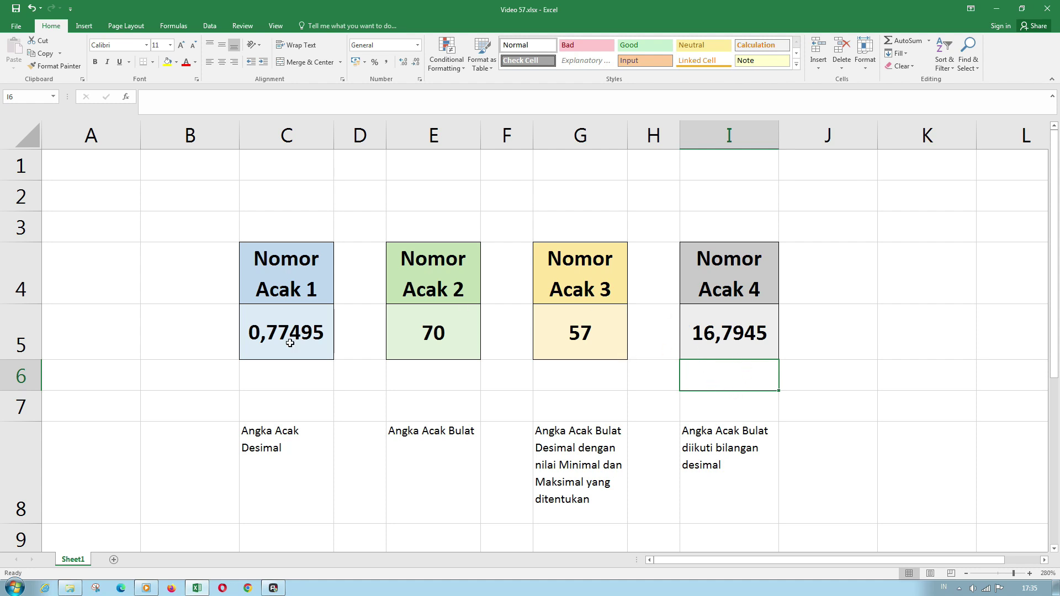
Refresh the random numbers by opening empty cell I6 for editing and committing it without content
click(521, 381)
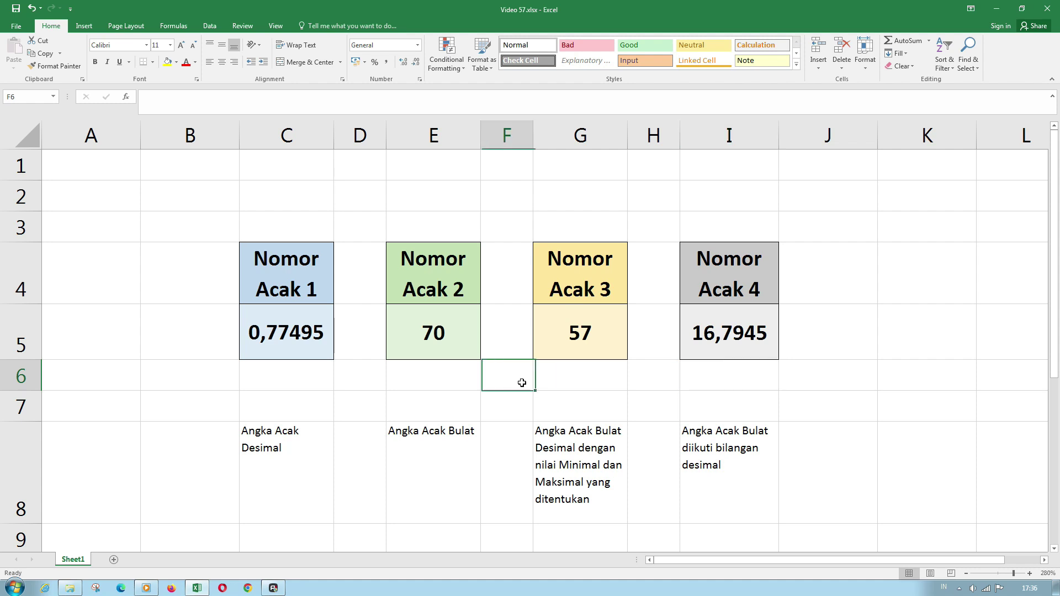
click(650, 381)
double_click(728, 384)
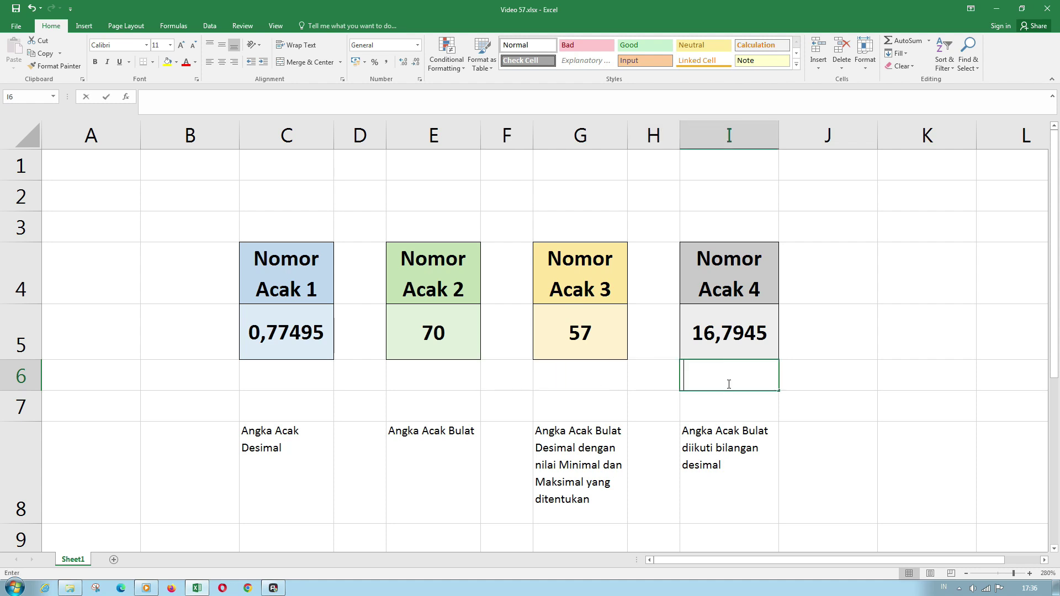
key(Return)
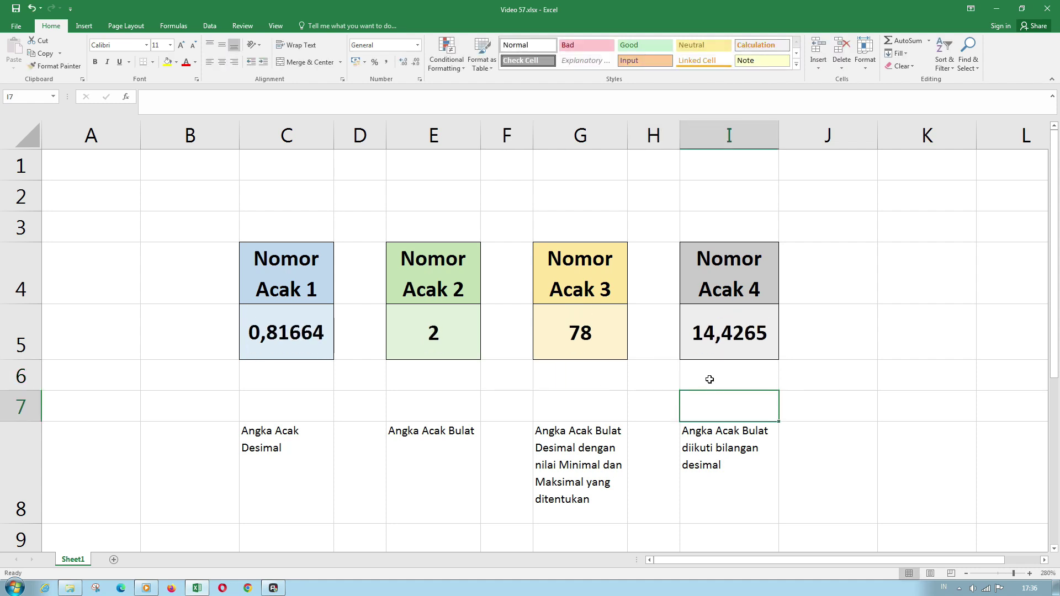
Select empty cell I6 and recalculate the sheet repeatedly to generate new random numbers in all four result cells
click(709, 379)
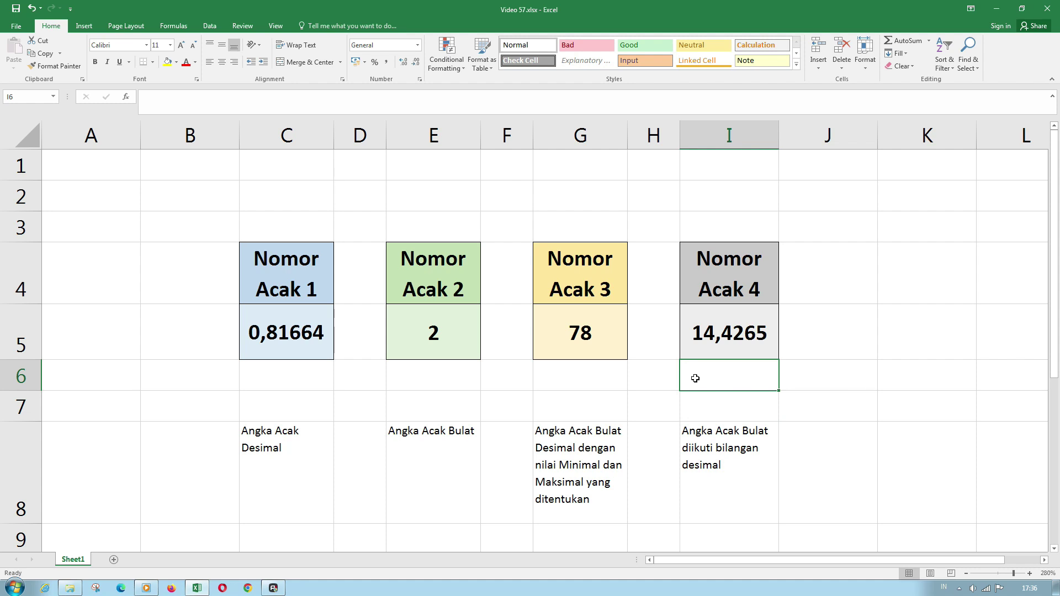
key(F9)
key(F9)
key(F9)
key(F9)
key(F9)
key(F9)
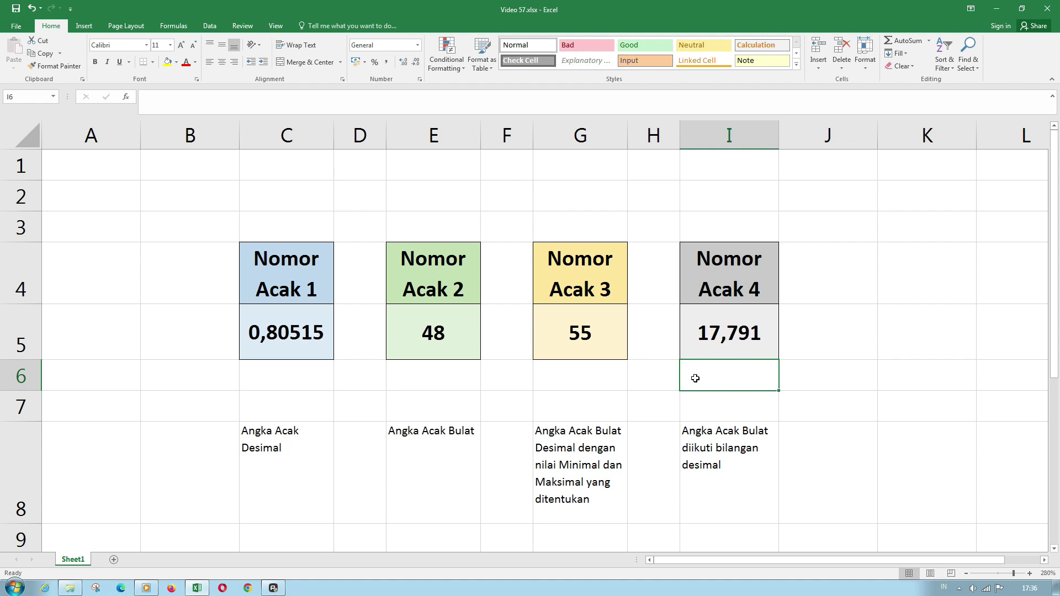
key(F9)
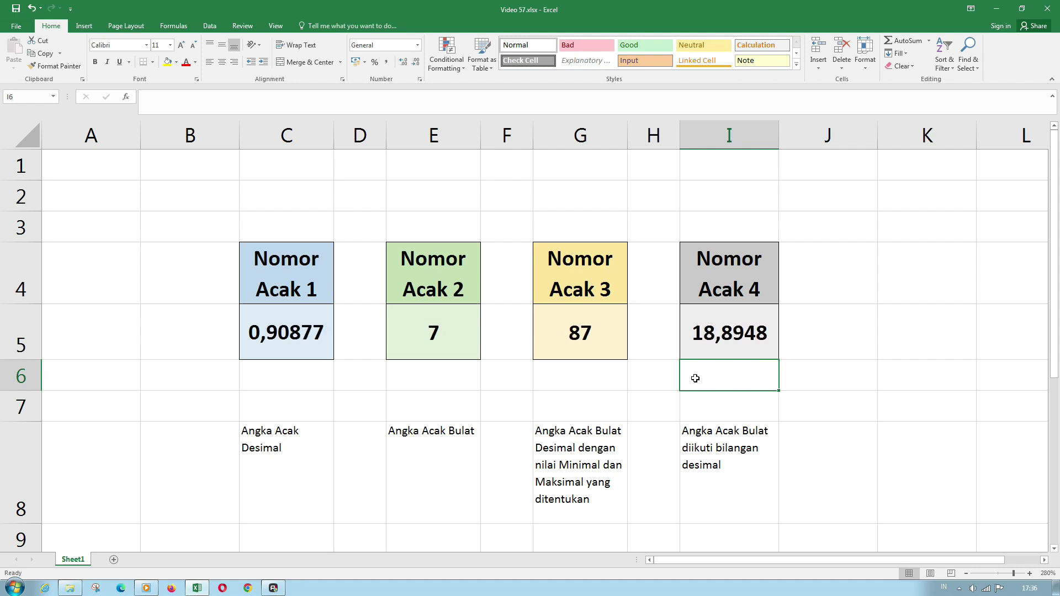
key(F9)
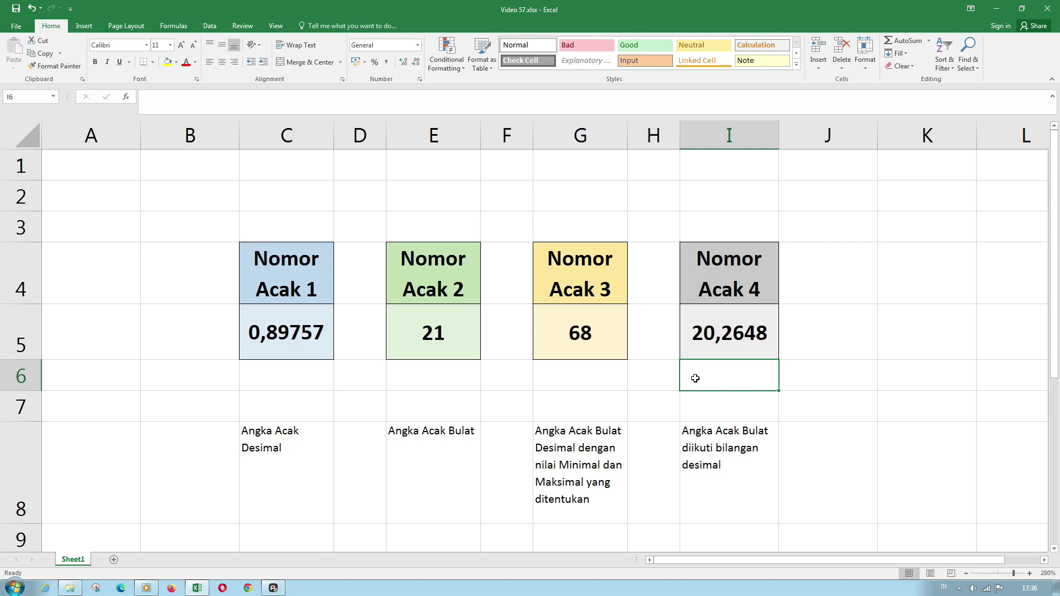